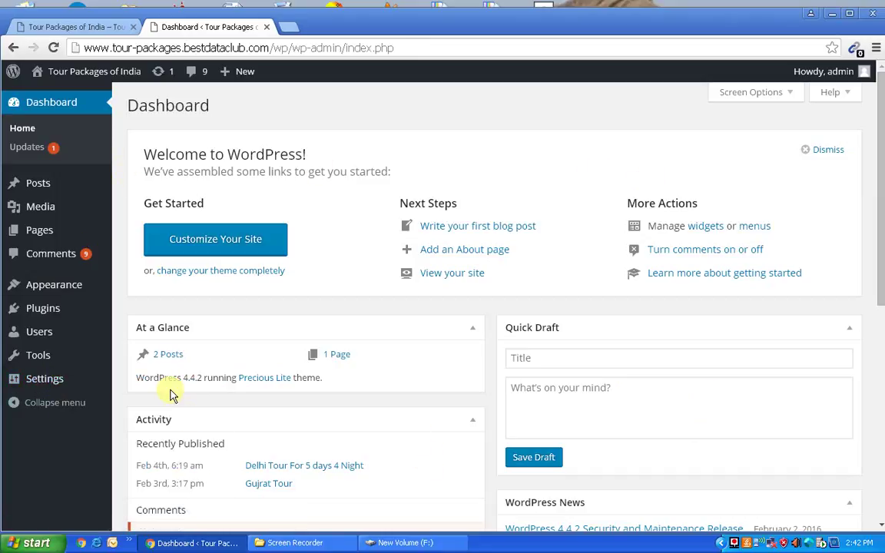
# Open the General settings and compare the site title and tagline with the header on the live site.
pyautogui.moveTo(46, 386)
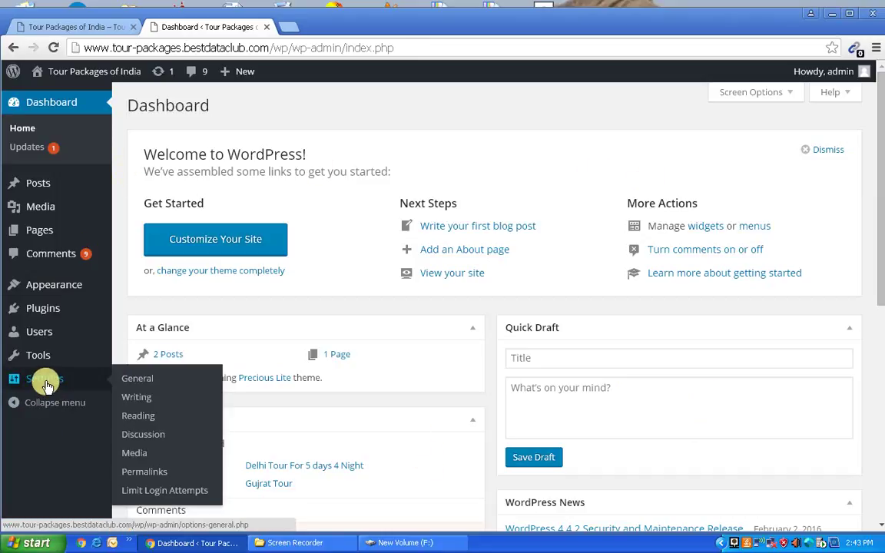
pyautogui.click(46, 384)
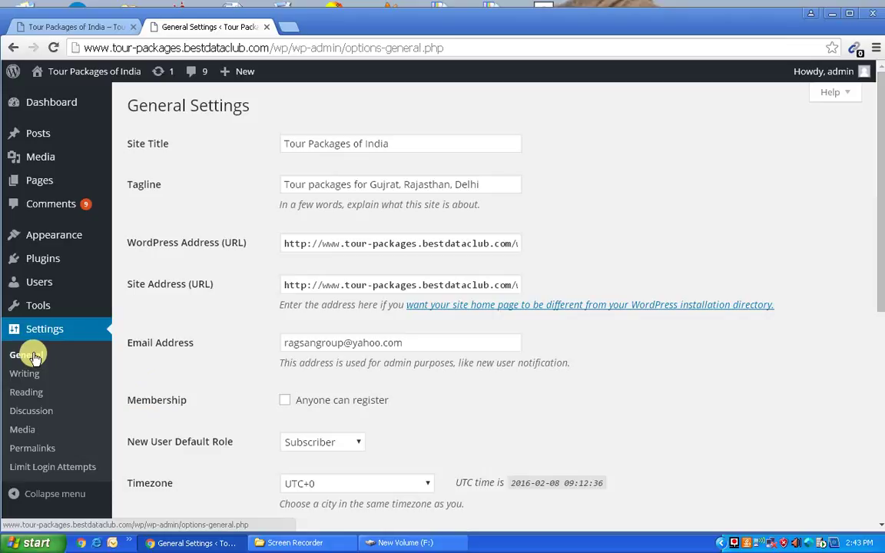
pyautogui.click(390, 143)
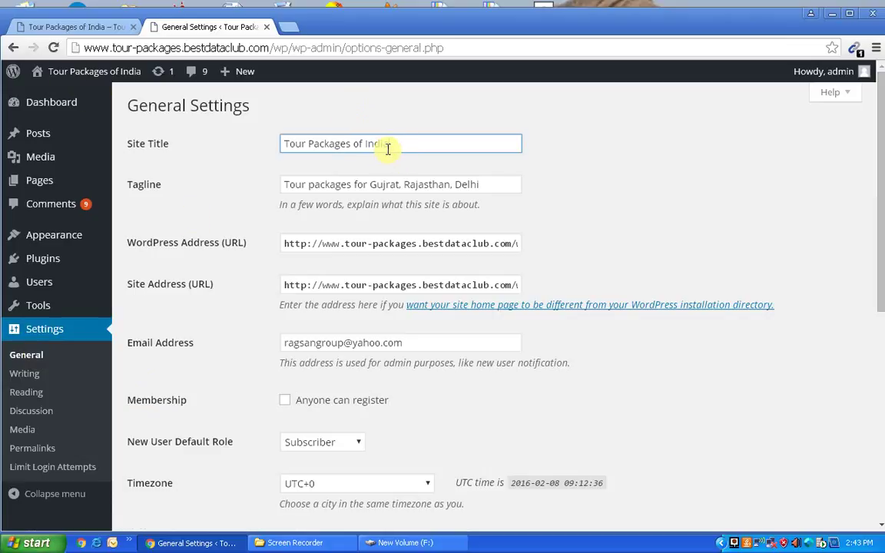
pyautogui.click(91, 27)
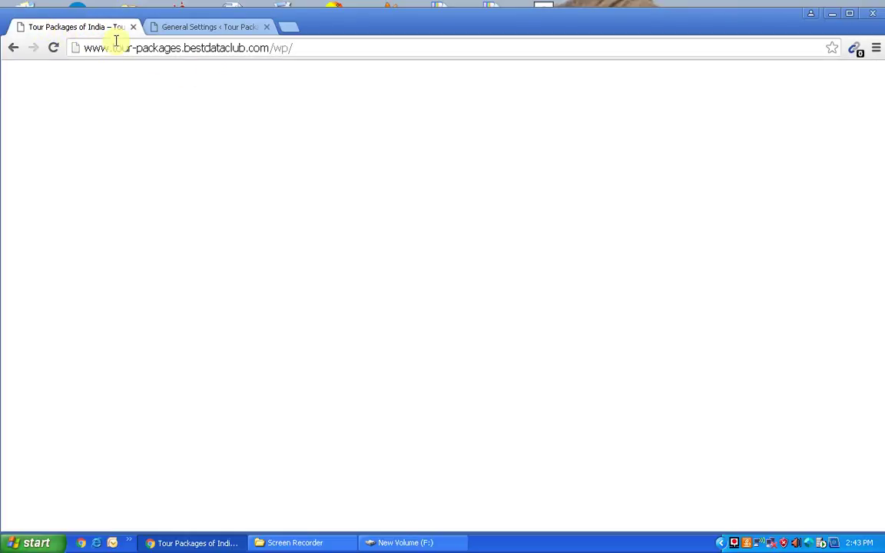
pyautogui.click(216, 28)
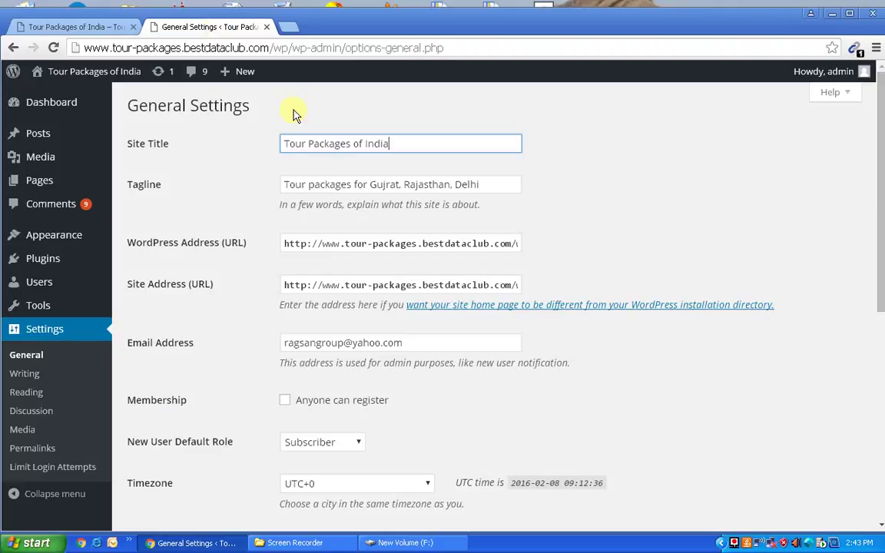
pyautogui.moveTo(403, 144); pyautogui.dragTo(281, 146)
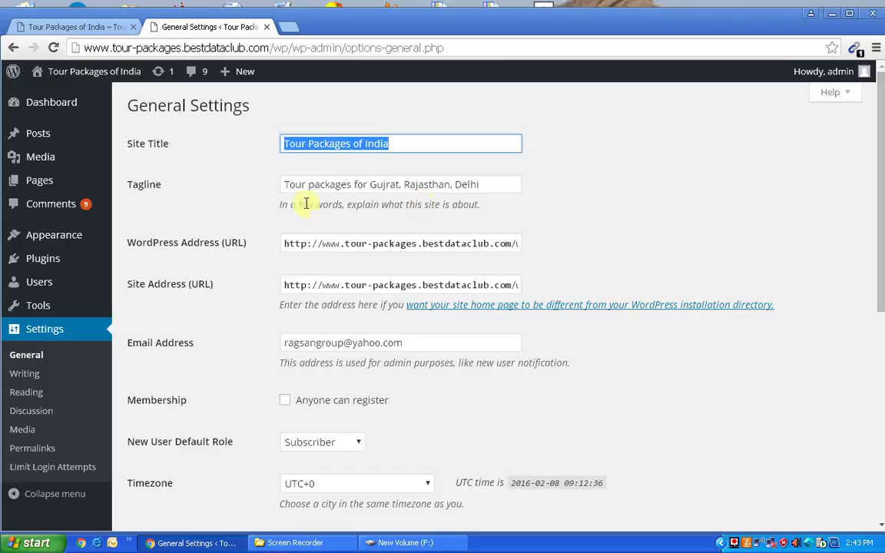
pyautogui.click(100, 31)
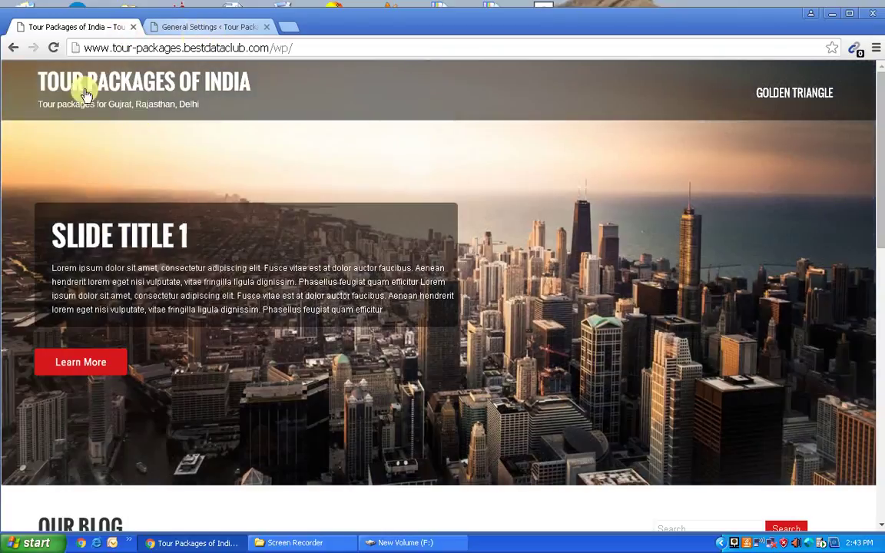
pyautogui.click(201, 29)
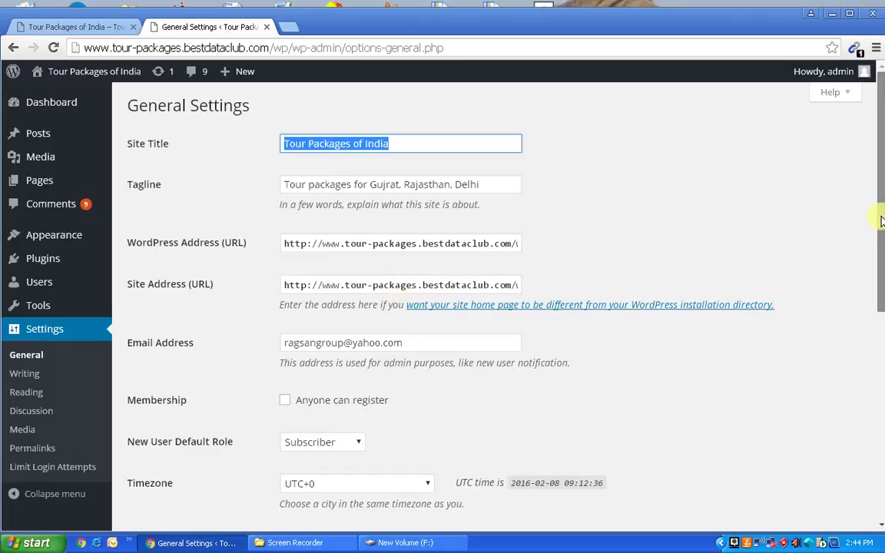
# Examine the membership, new user default role, timezone, date and time format, and language options in the General settings.
pyautogui.moveTo(881, 221); pyautogui.dragTo(850, 332)
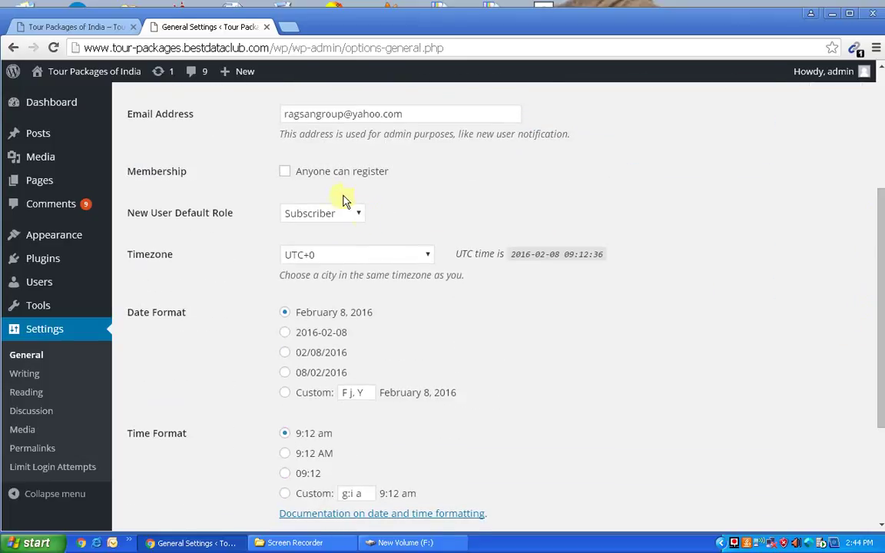
pyautogui.click(287, 173)
pyautogui.click(286, 174)
pyautogui.click(352, 218)
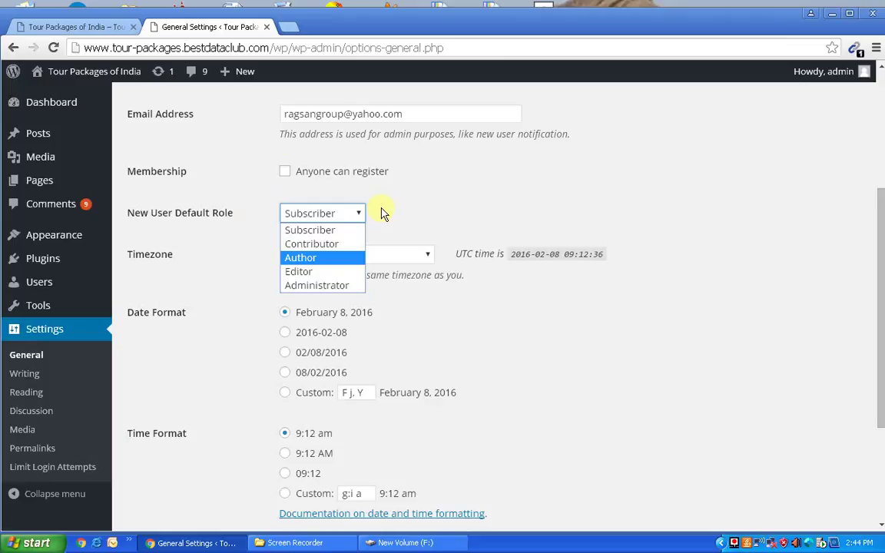
pyautogui.click(359, 218)
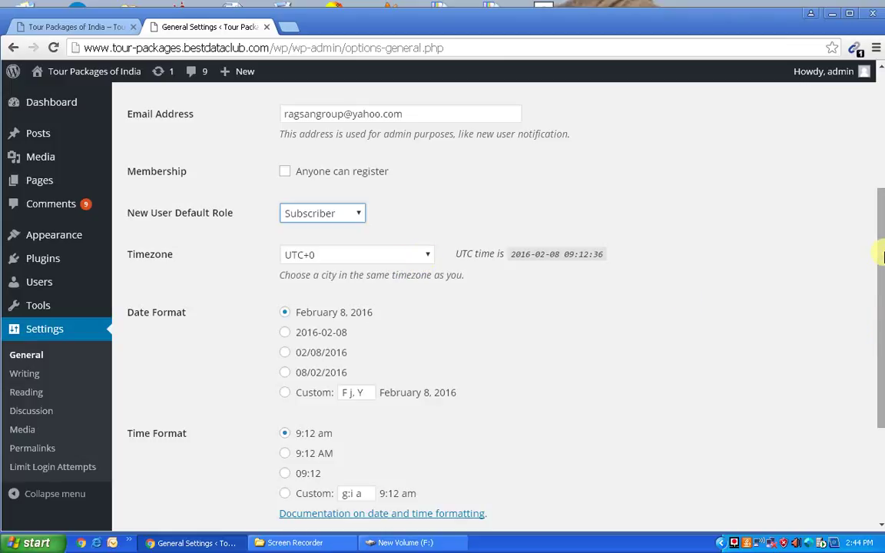
pyautogui.moveTo(880, 255); pyautogui.dragTo(880, 317)
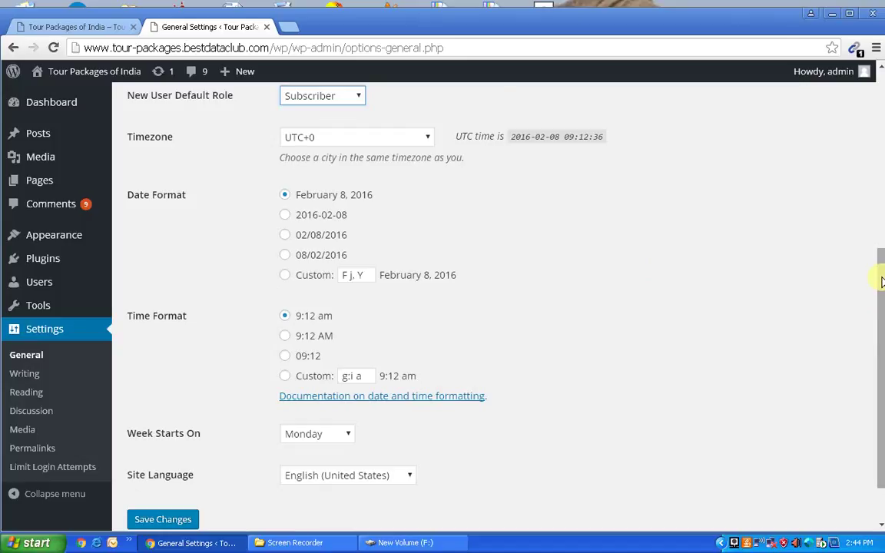
pyautogui.moveTo(881, 280); pyautogui.dragTo(874, 351)
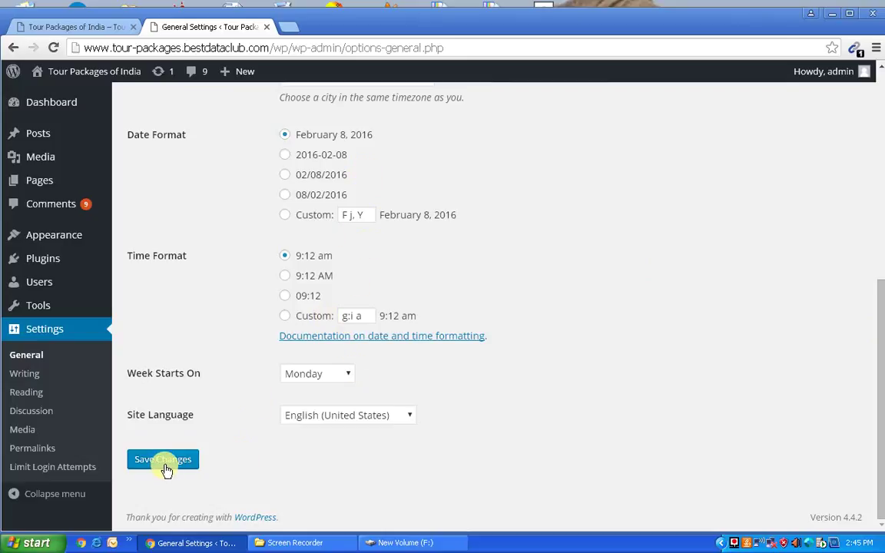
# Open the Writing settings and examine the default post category and format choices, post-via-email fields and update services.
pyautogui.click(26, 380)
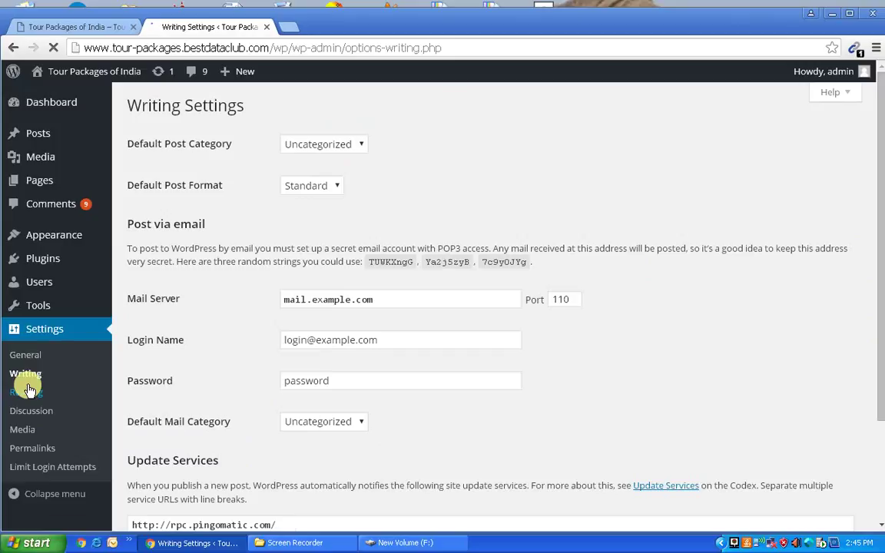
pyautogui.click(362, 153)
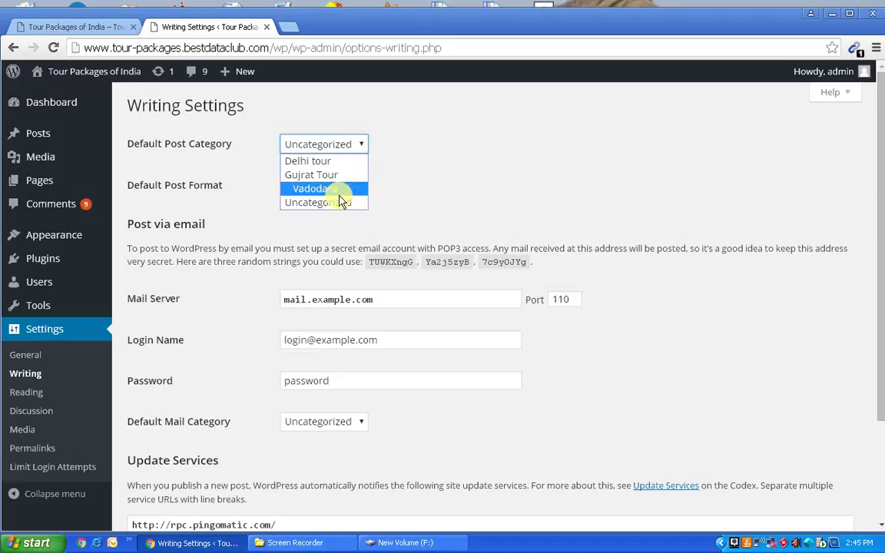
pyautogui.click(338, 145)
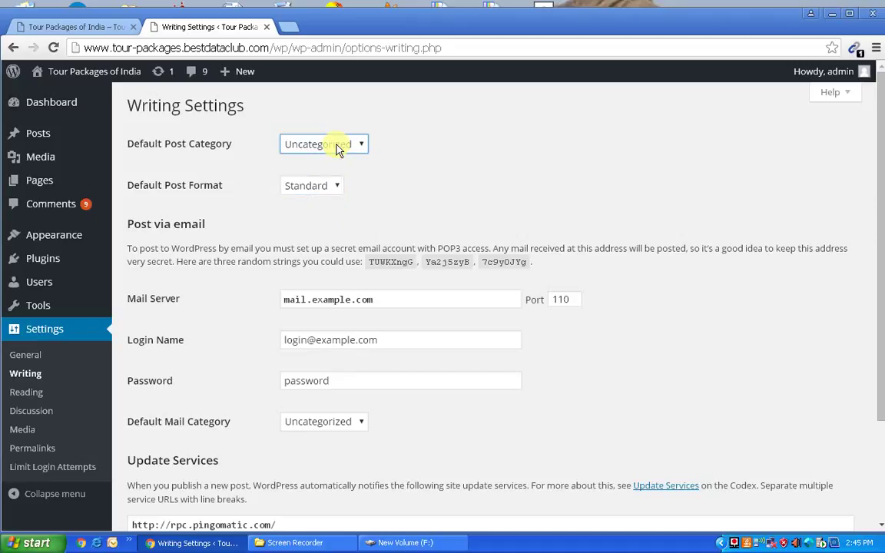
pyautogui.click(330, 186)
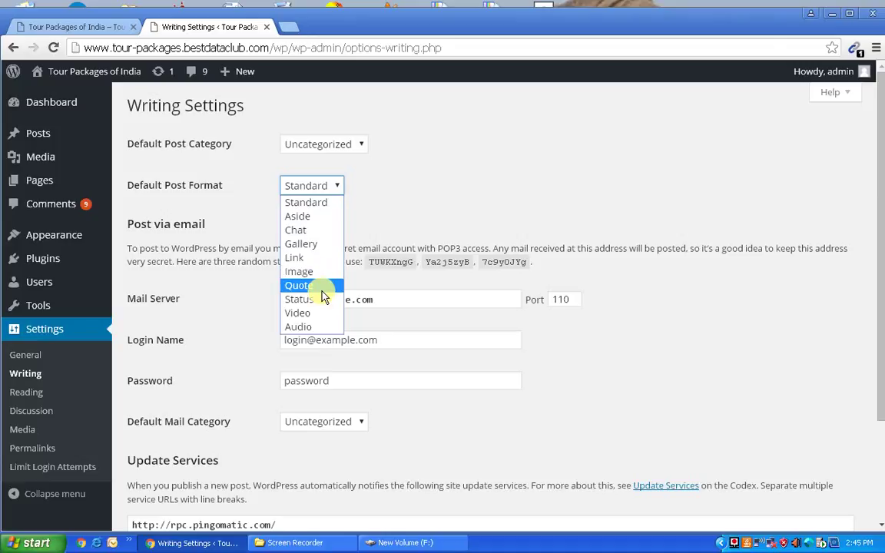
pyautogui.click(329, 193)
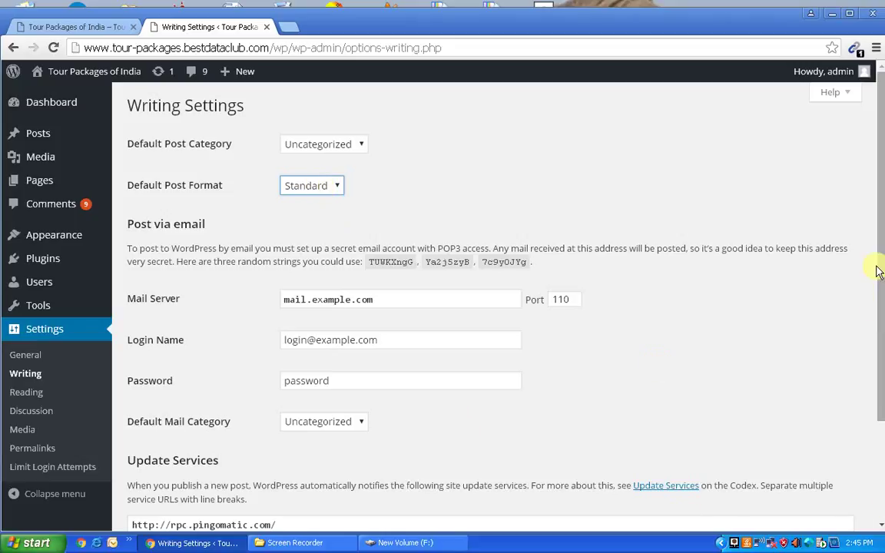
pyautogui.moveTo(878, 271); pyautogui.dragTo(881, 370)
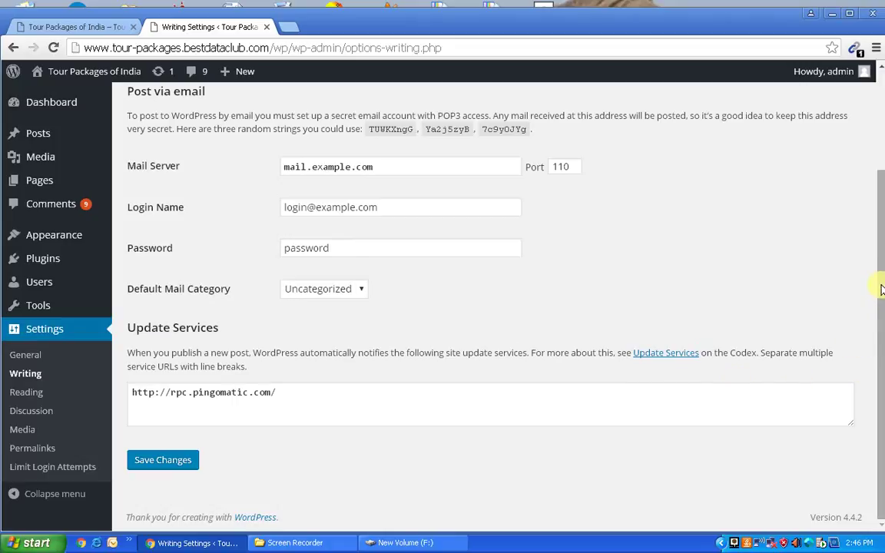
# Open the Reading settings and examine the static front page and posts page choices, leaving the display on Your latest posts.
pyautogui.click(37, 394)
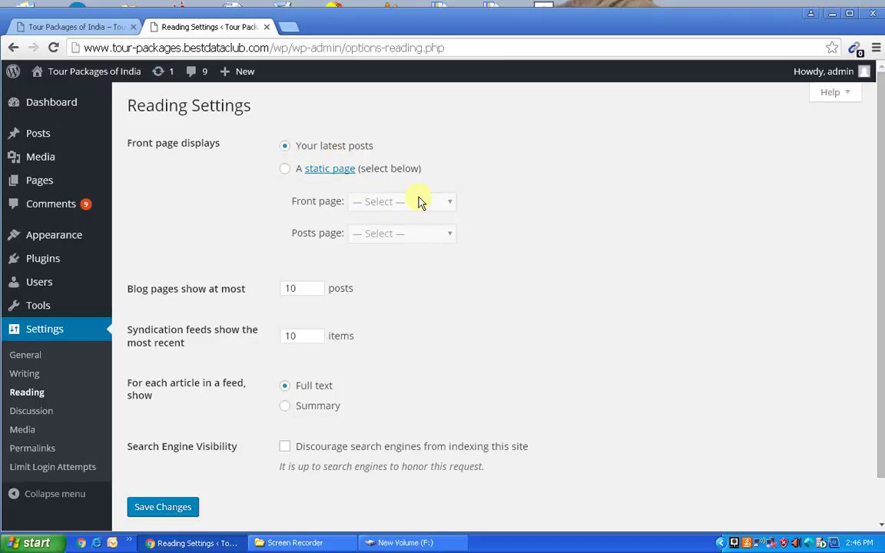
pyautogui.click(287, 174)
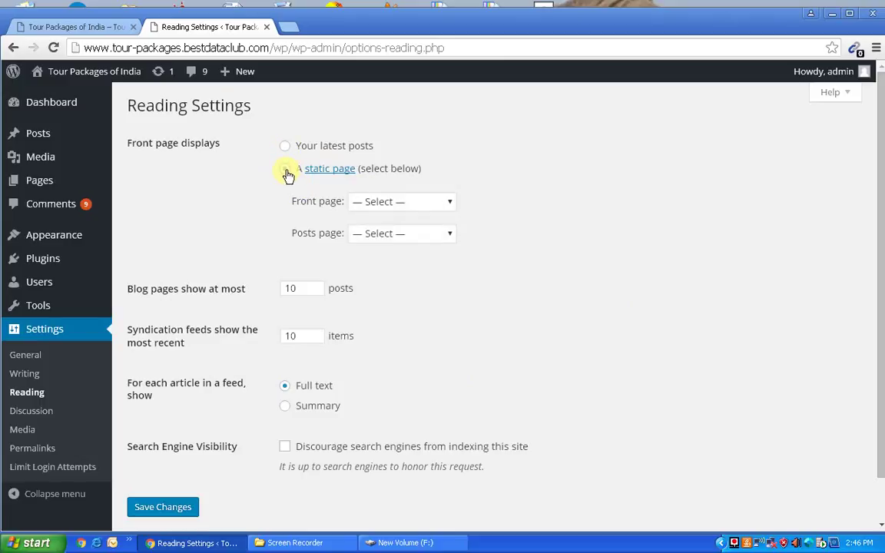
pyautogui.click(419, 202)
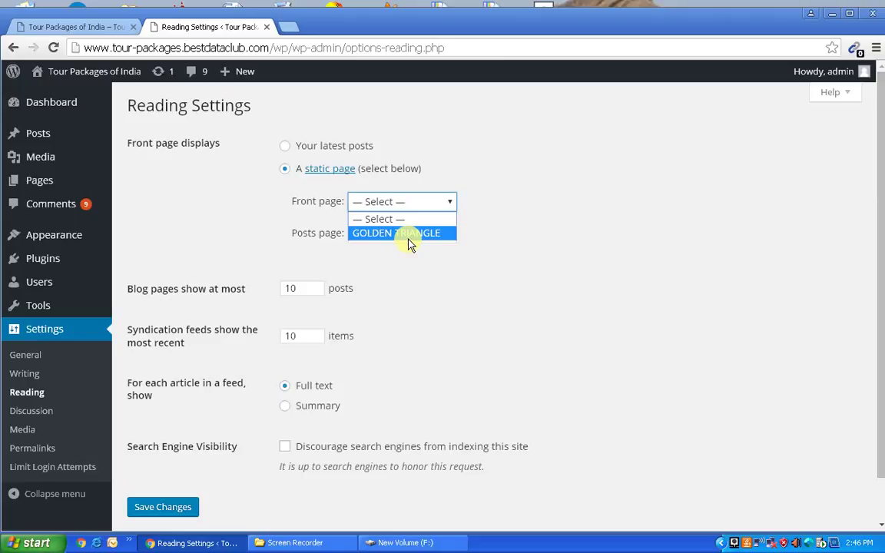
pyautogui.click(553, 252)
pyautogui.click(449, 234)
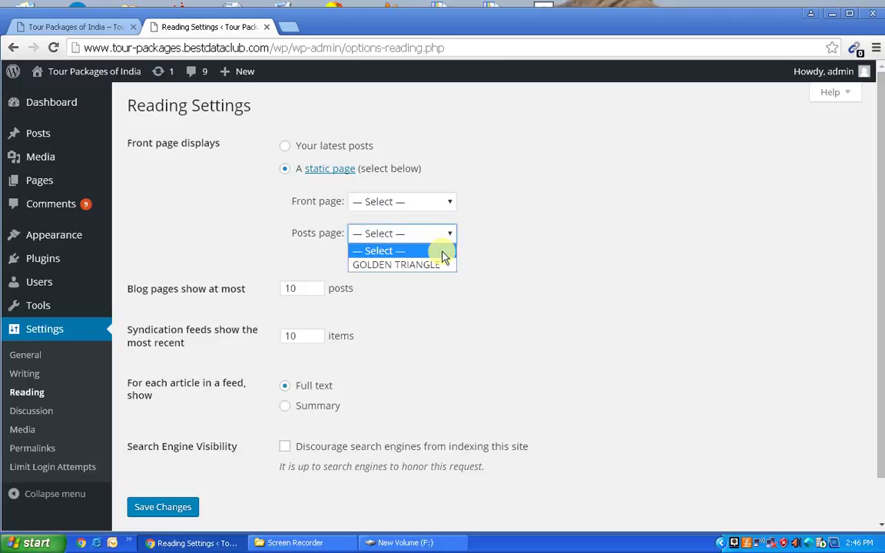
pyautogui.click(285, 150)
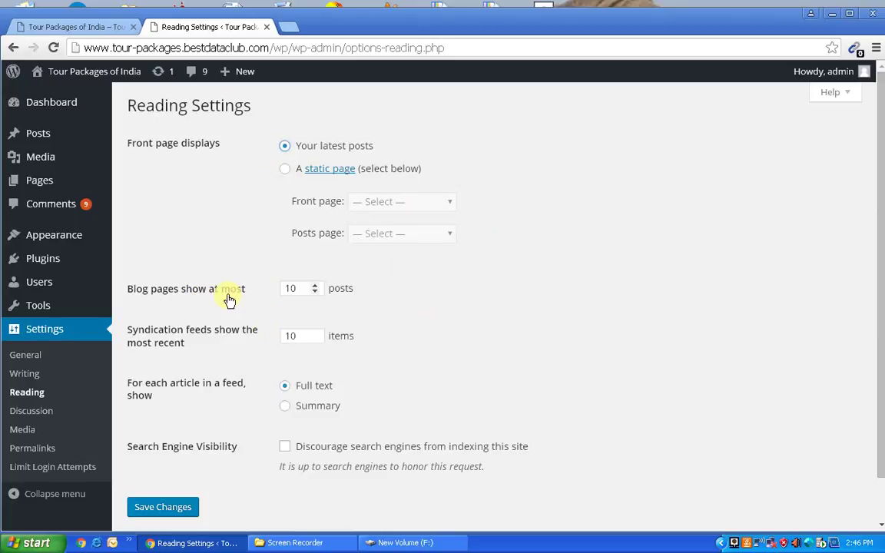
# Examine the blog page post limit, syndication feed and search engine visibility options in the Reading settings.
pyautogui.click(312, 295)
pyautogui.click(316, 287)
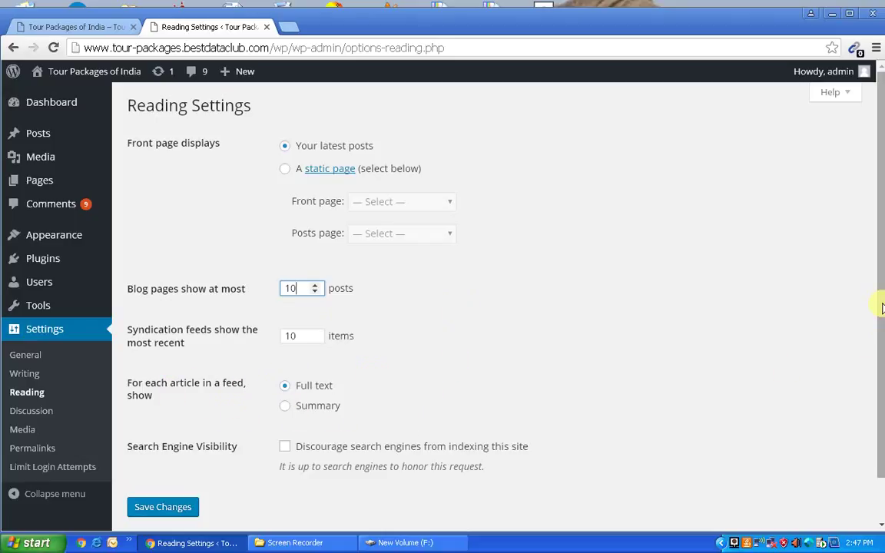
pyautogui.moveTo(881, 308); pyautogui.dragTo(875, 366)
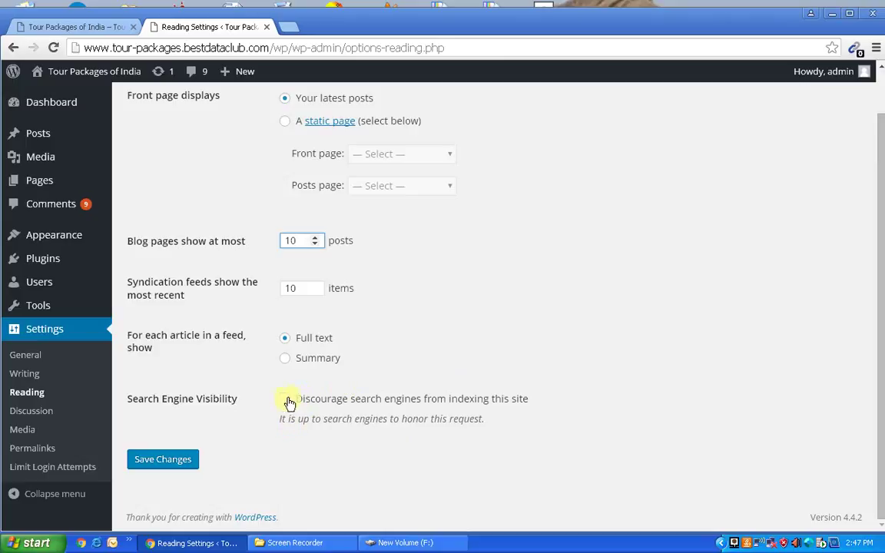
# Open the Discussion settings and examine the article, comment, e-mail notification and moderation options.
pyautogui.click(32, 413)
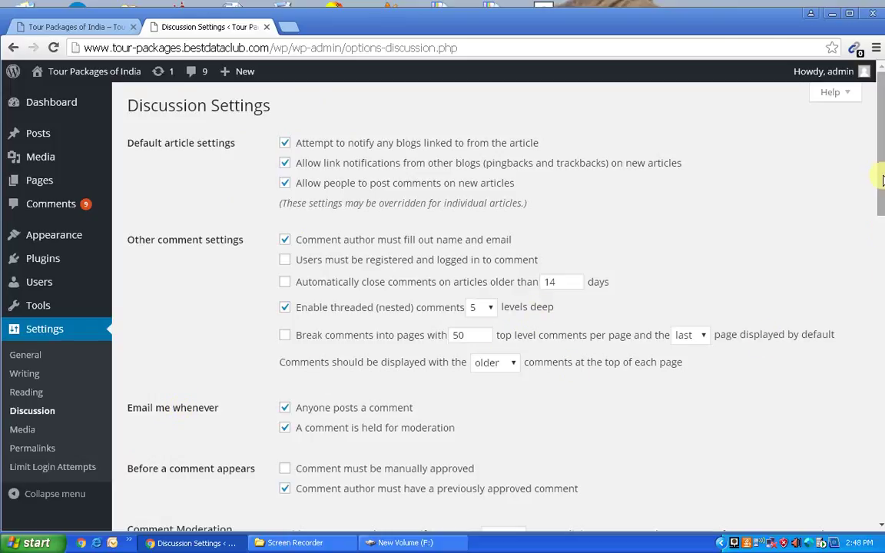
pyautogui.moveTo(879, 176); pyautogui.dragTo(877, 240)
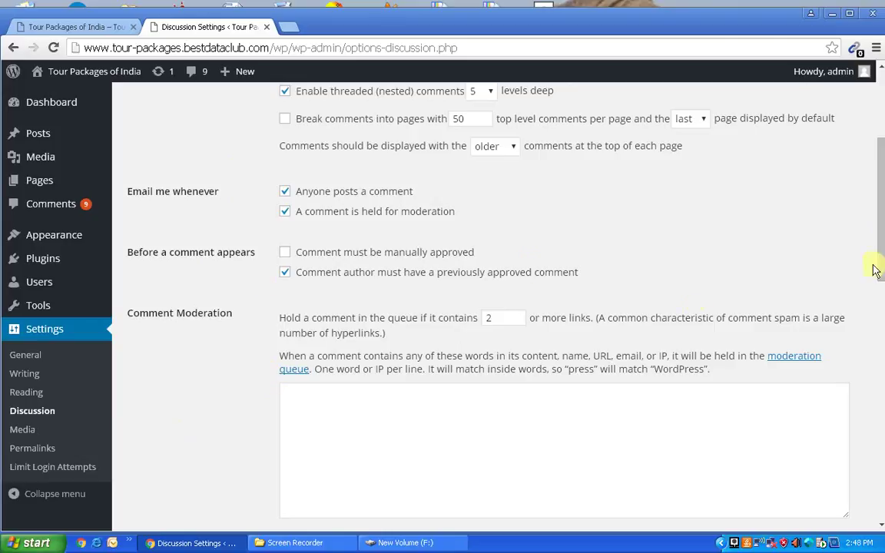
pyautogui.moveTo(882, 253); pyautogui.dragTo(880, 192)
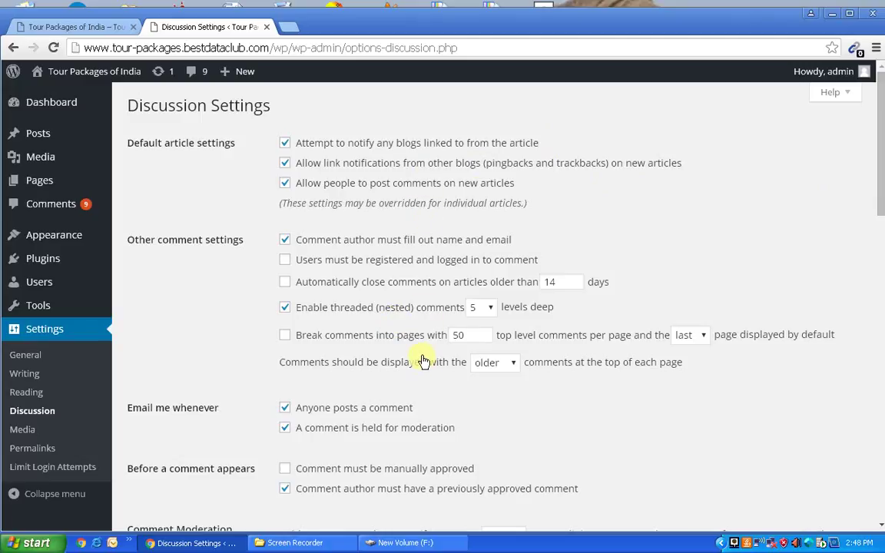
# Open the Media settings and examine the image sizes and the option for organizing uploads into month- and year-based folders.
pyautogui.click(24, 436)
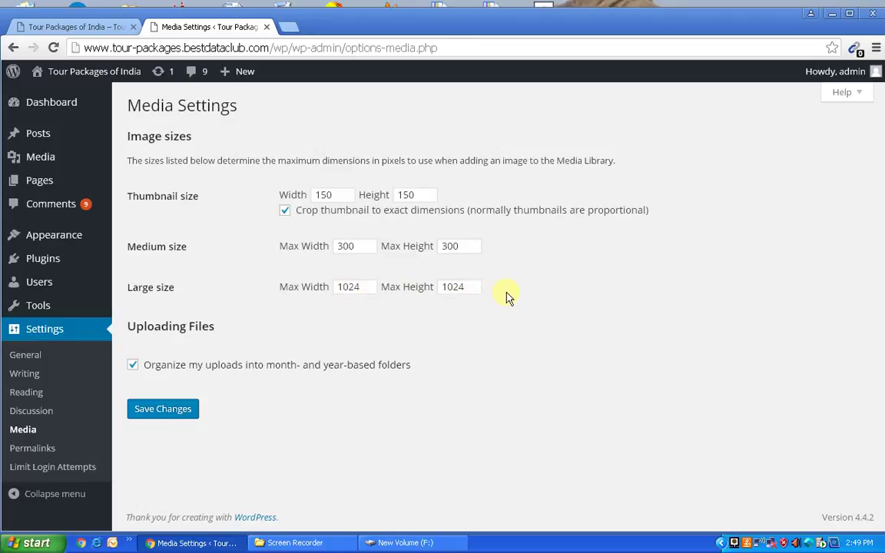
pyautogui.click(135, 366)
pyautogui.click(135, 366)
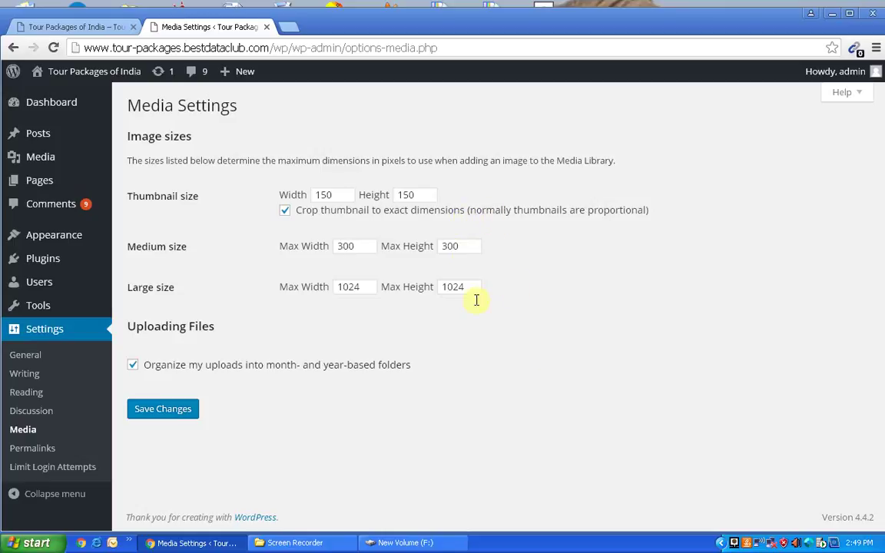
# Open the Permalink settings and examine the common URL structures and the optional category and tag bases.
pyautogui.click(42, 451)
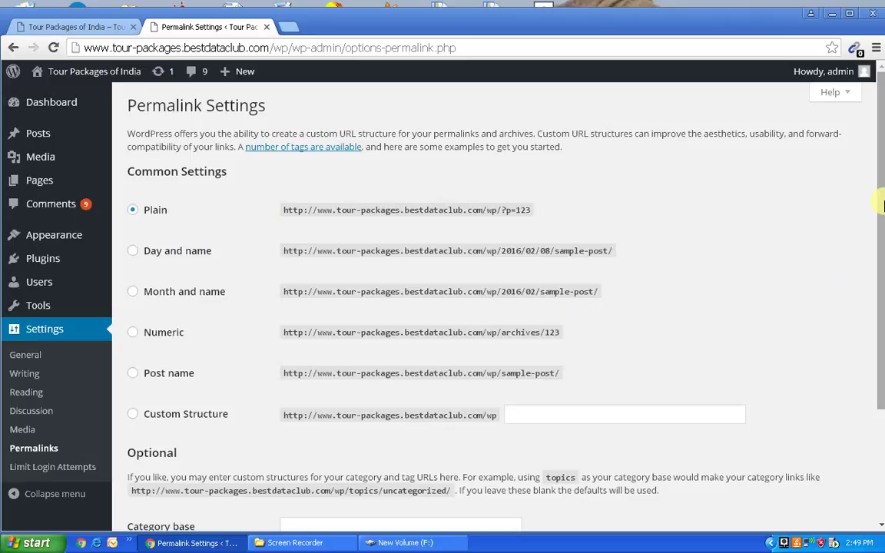
pyautogui.moveTo(877, 207); pyautogui.dragTo(870, 252)
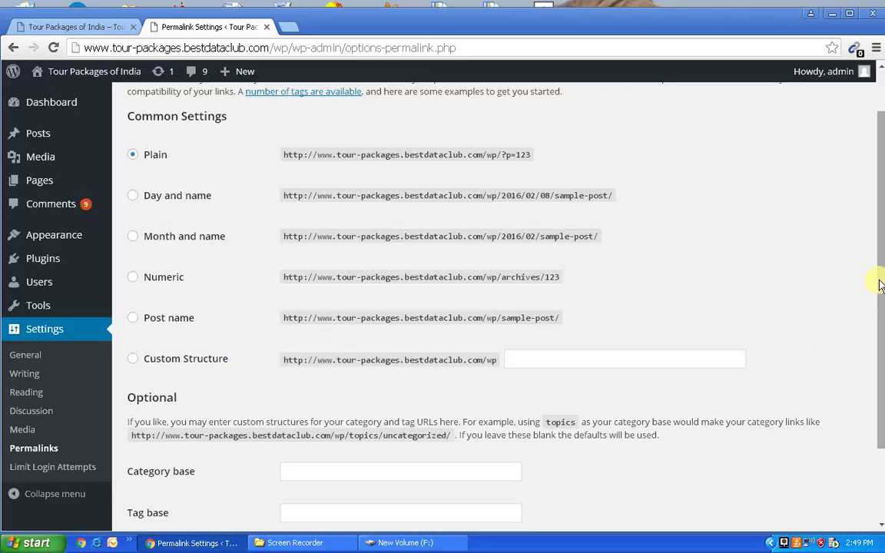
pyautogui.moveTo(879, 283); pyautogui.dragTo(880, 376)
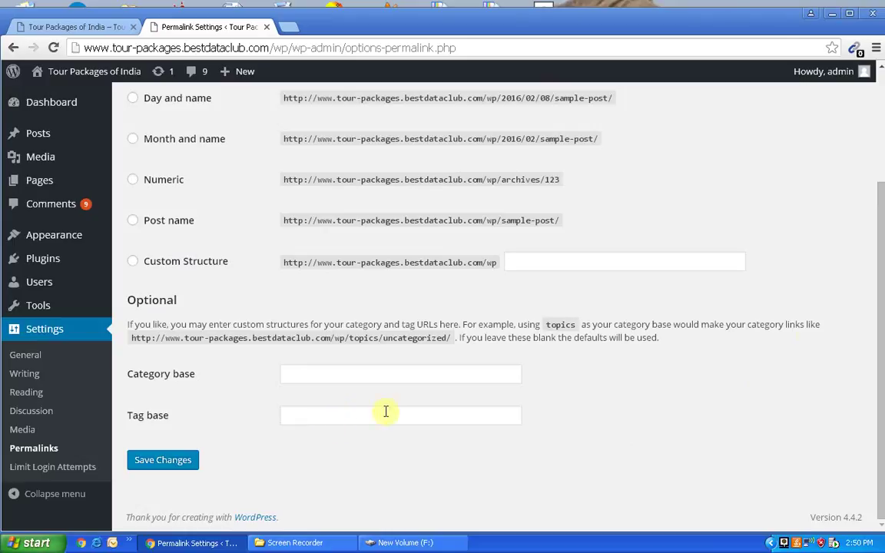
pyautogui.moveTo(881, 311); pyautogui.dragTo(863, 191)
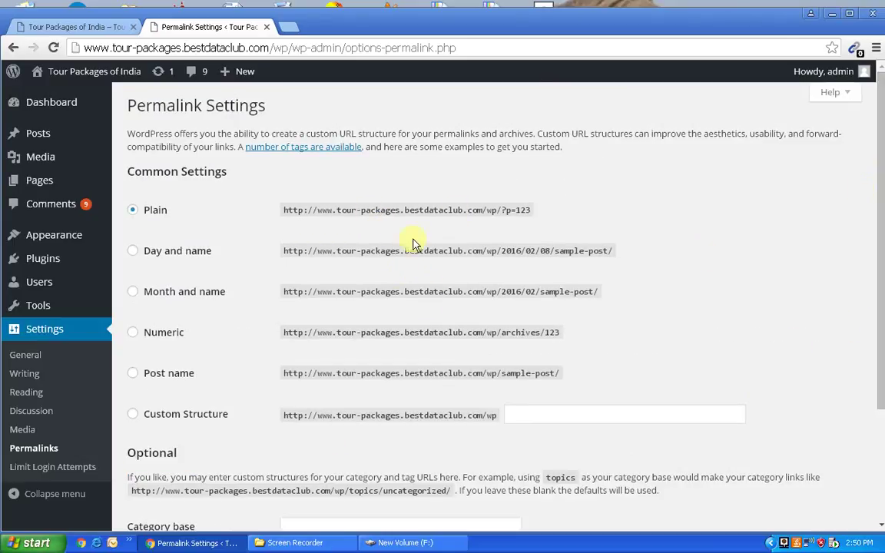
# Open the Limit Login Attempts settings and examine the lockout, site connection, cookie login and notification options.
pyautogui.click(73, 470)
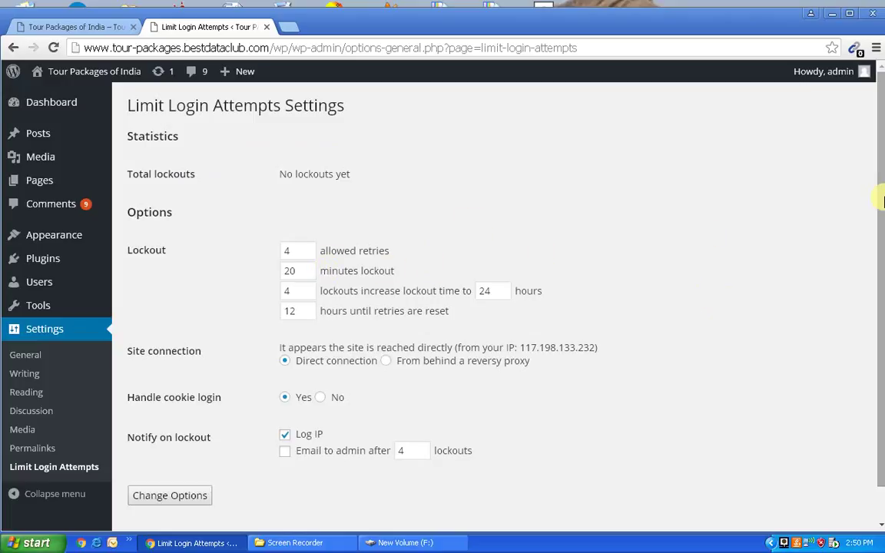
pyautogui.scroll(-1, 882, 192)
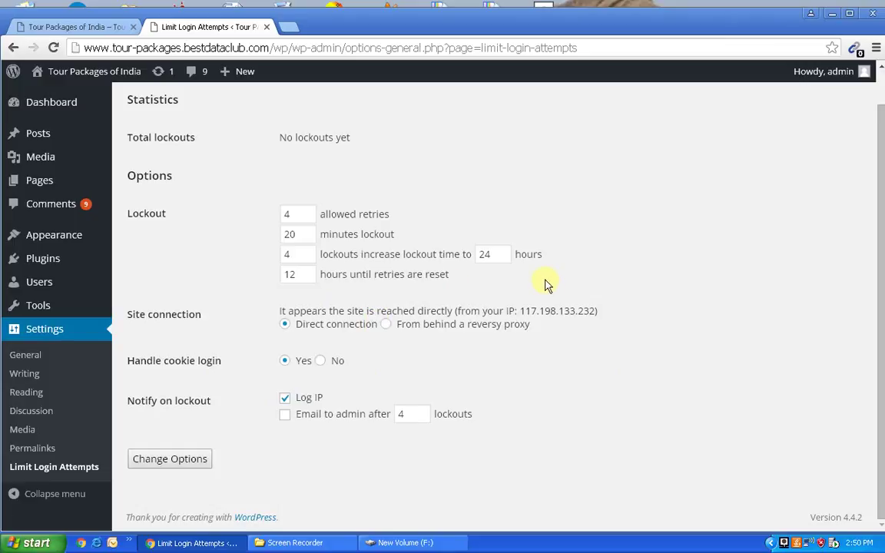
pyautogui.scroll(1, 875, 332)
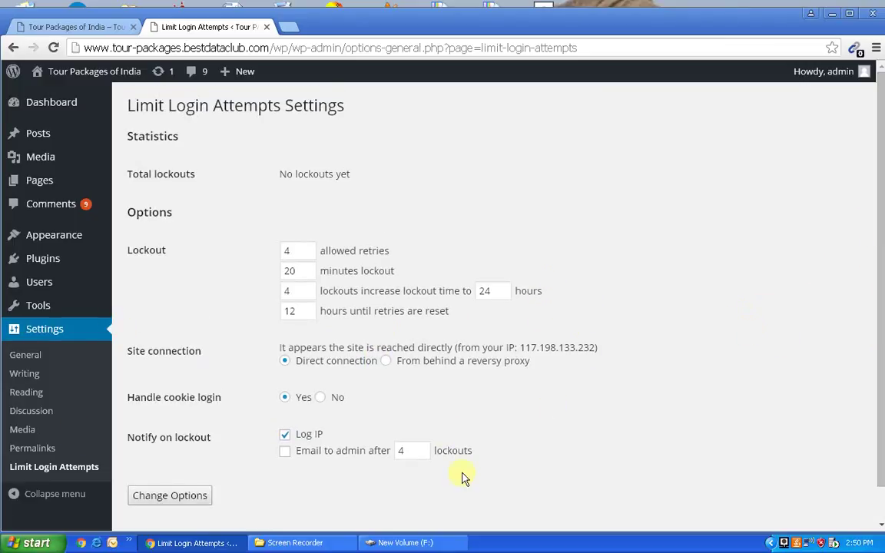
# Return to the General settings page.
pyautogui.click(86, 329)
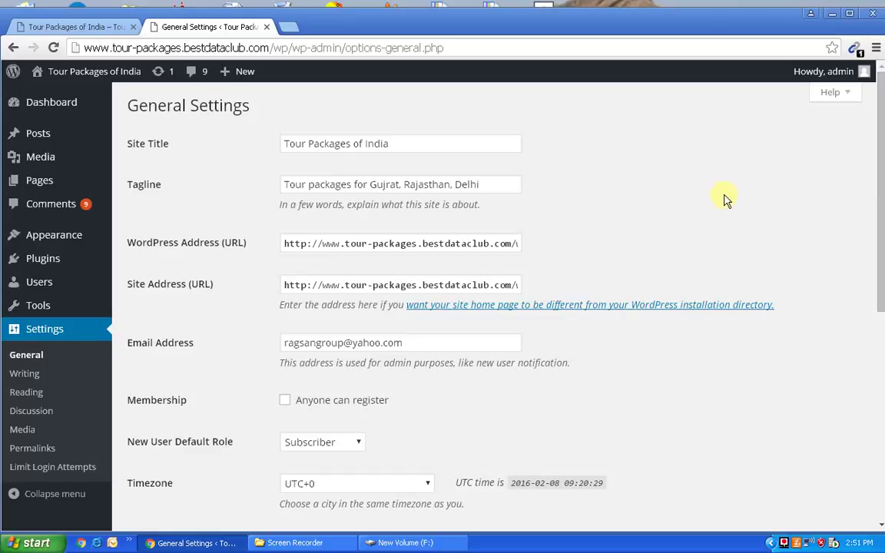
pyautogui.click(784, 545)
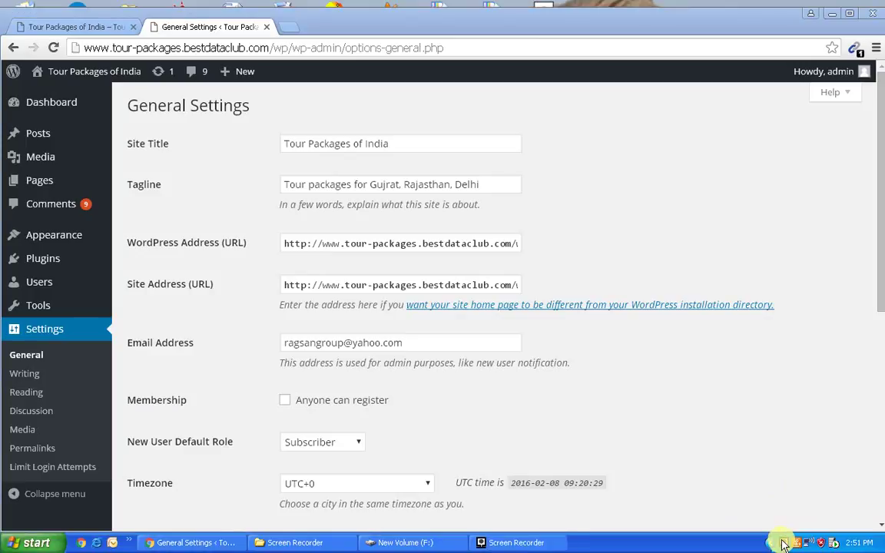